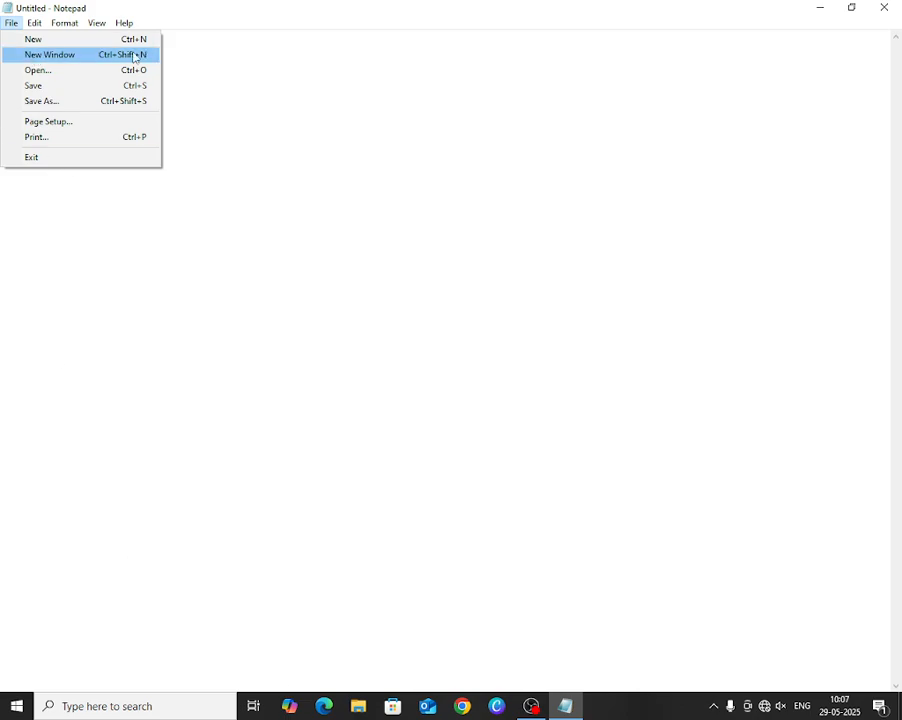
# Open a second blank Notepad window and restore the original one from full screen so both overlap on the desktop.
pyautogui.click(69, 57)
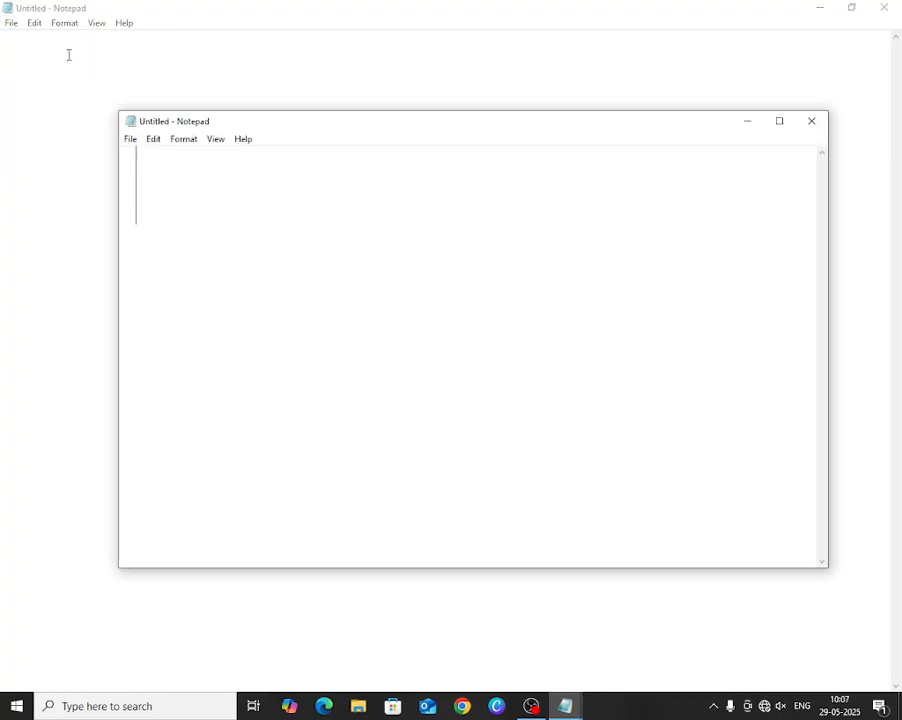
pyautogui.moveTo(322, 138); pyautogui.dragTo(254, 179)
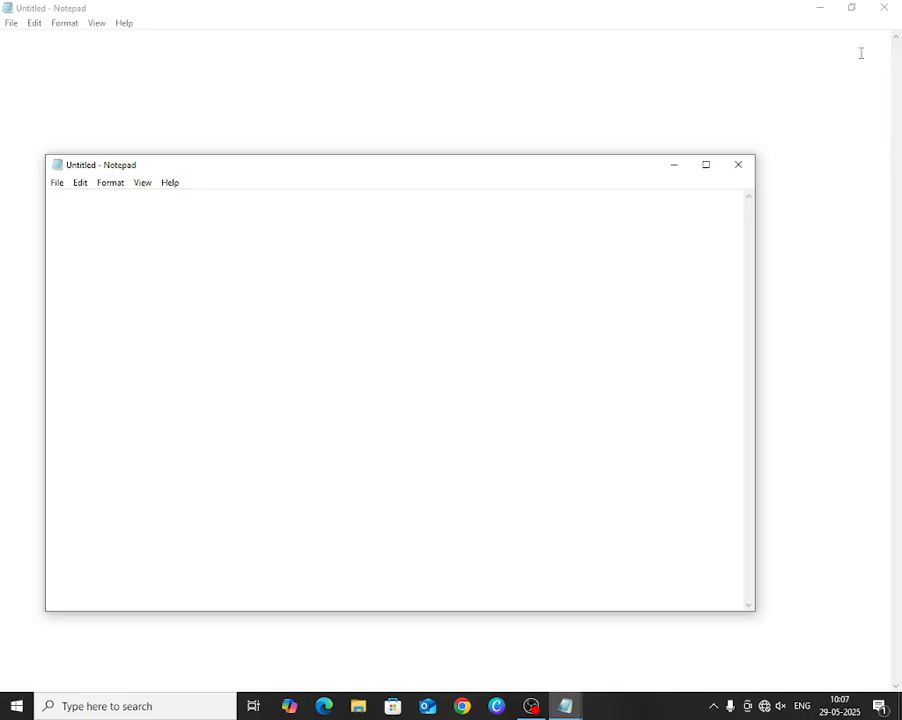
pyautogui.click(852, 9)
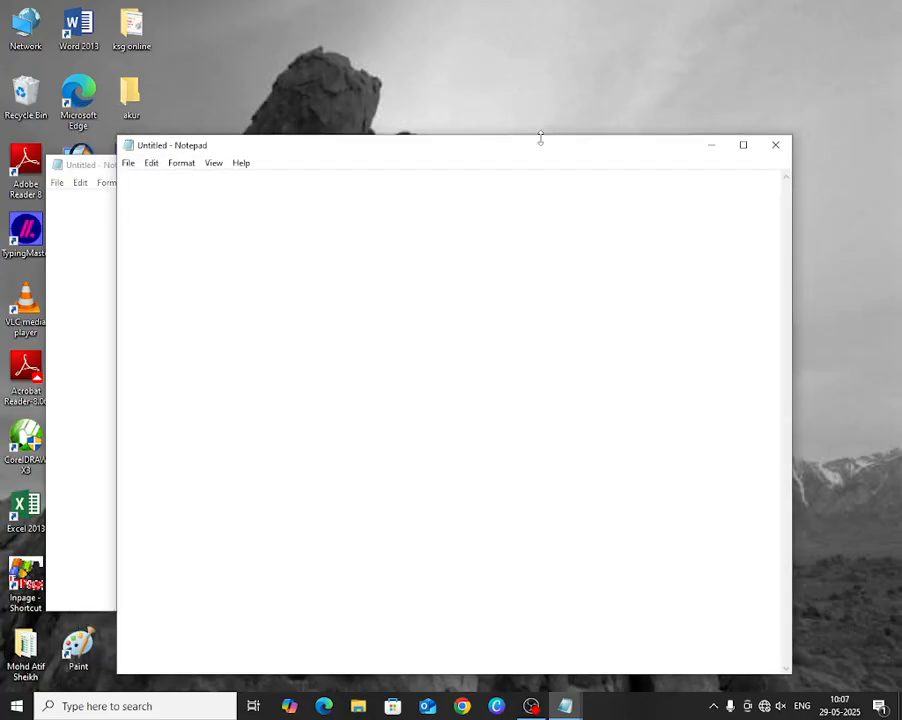
pyautogui.moveTo(439, 152); pyautogui.dragTo(403, 82)
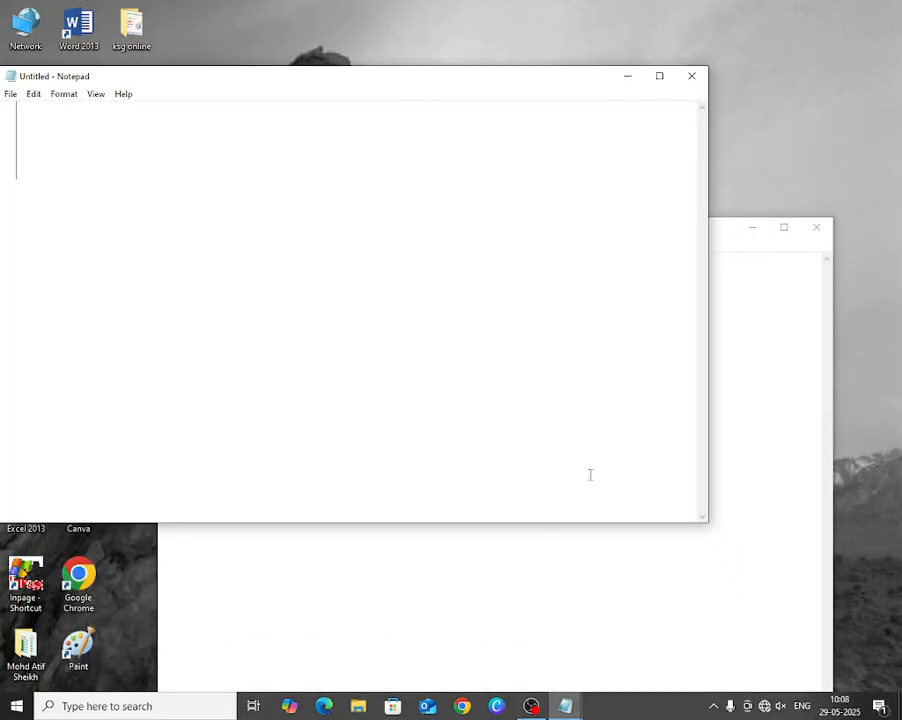
# Shrink the new window and enlarge it again, switching between the two open windows.
pyautogui.moveTo(705, 521); pyautogui.dragTo(459, 388)
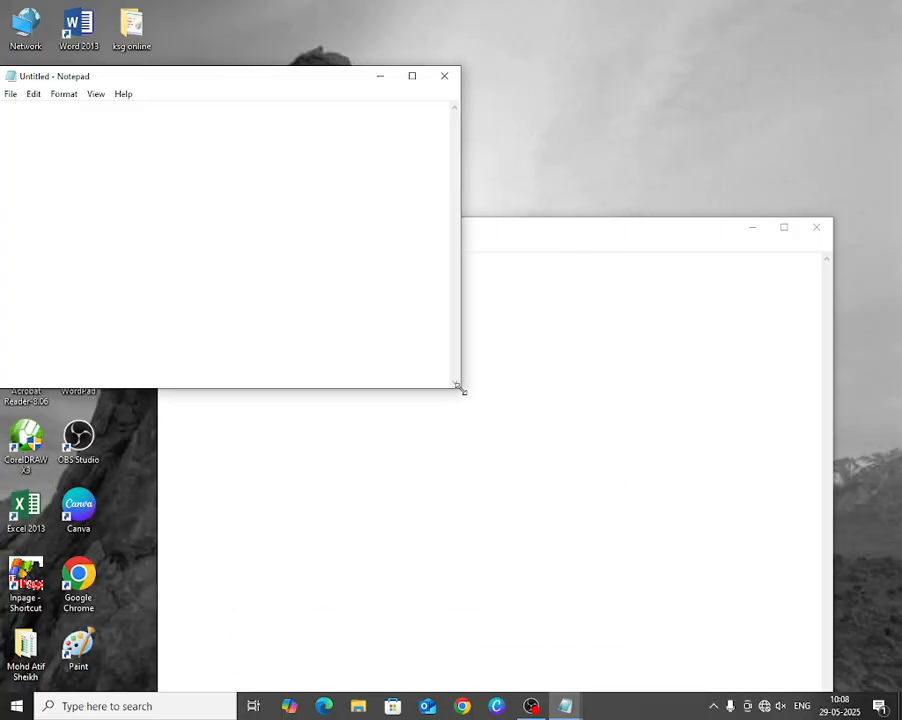
pyautogui.click(584, 449)
pyautogui.click(221, 138)
pyautogui.moveTo(459, 389); pyautogui.dragTo(590, 506)
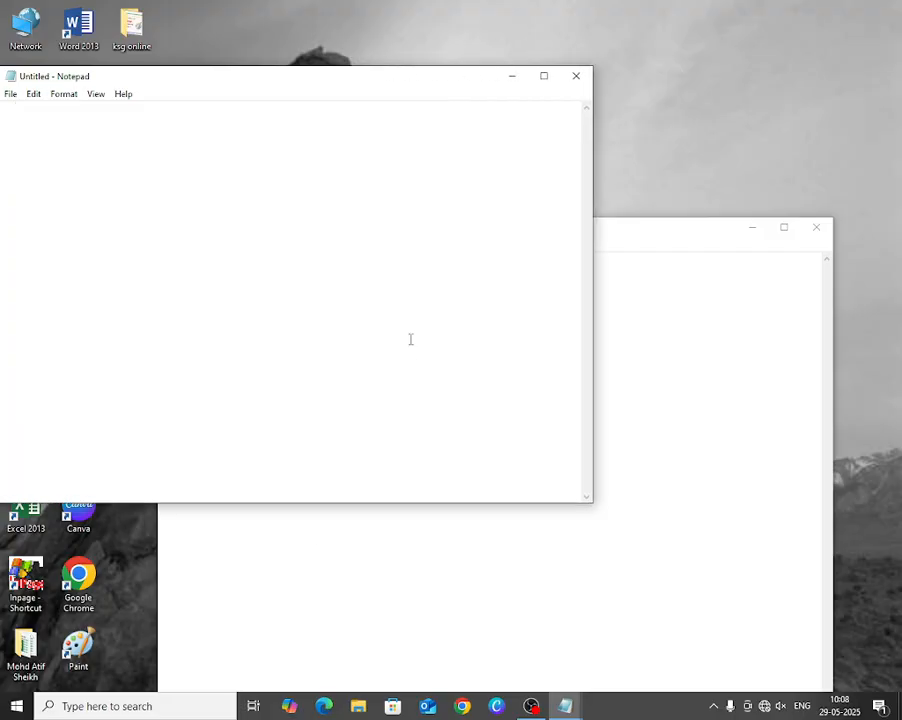
pyautogui.click(508, 617)
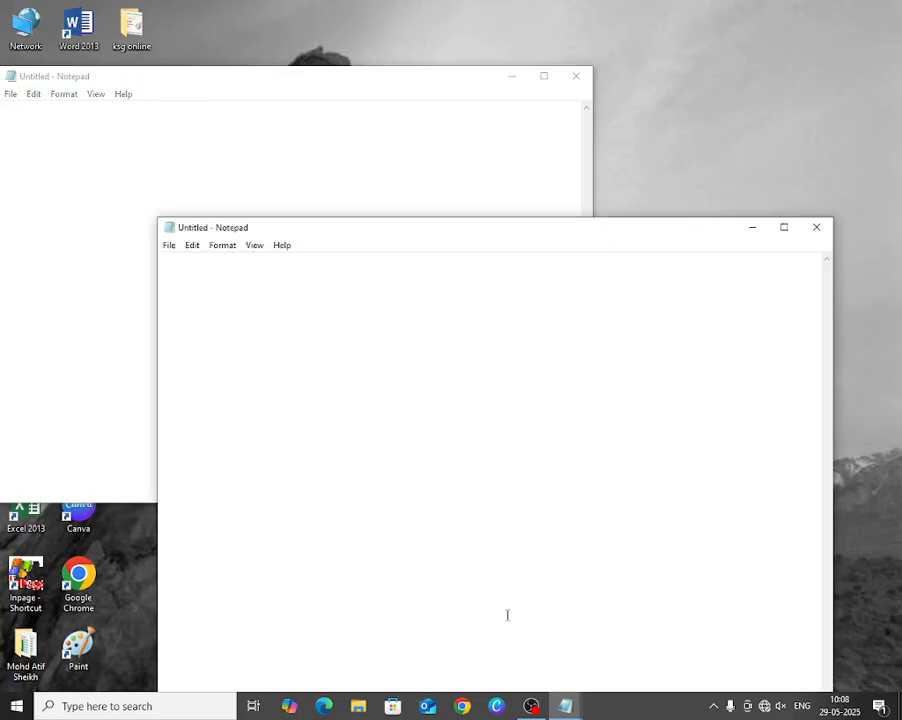
# Maximize the new window, and switch to the original window and maximize it too.
pyautogui.click(545, 78)
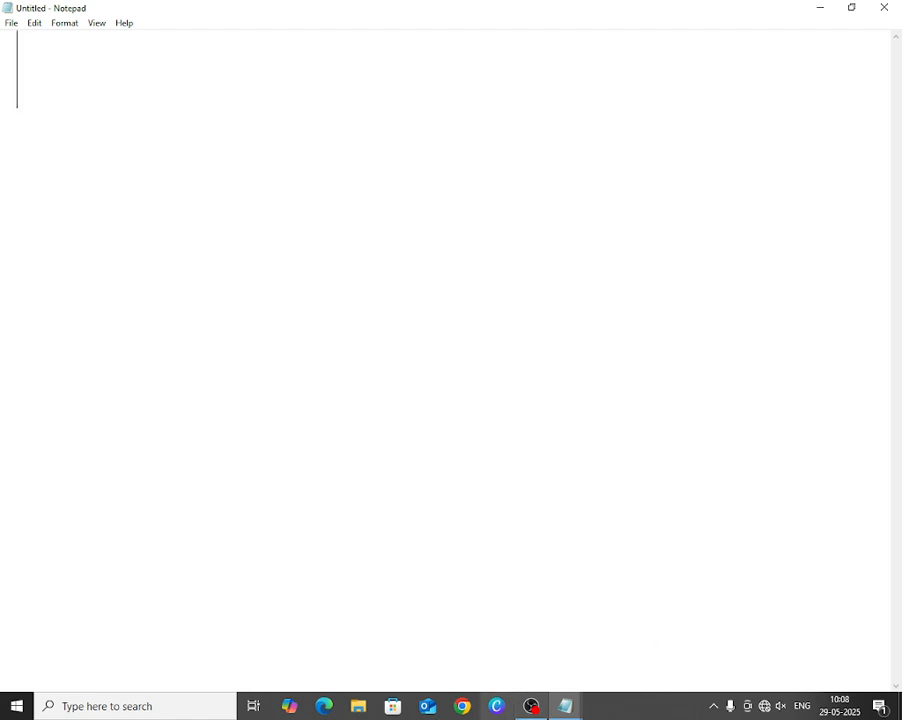
pyautogui.moveTo(567, 716)
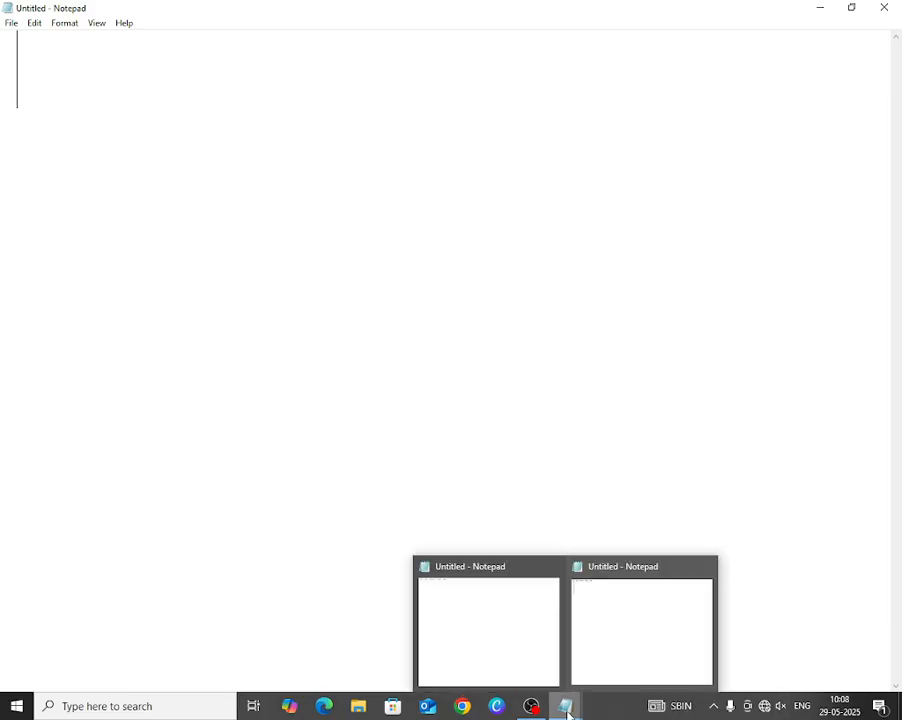
pyautogui.moveTo(437, 642)
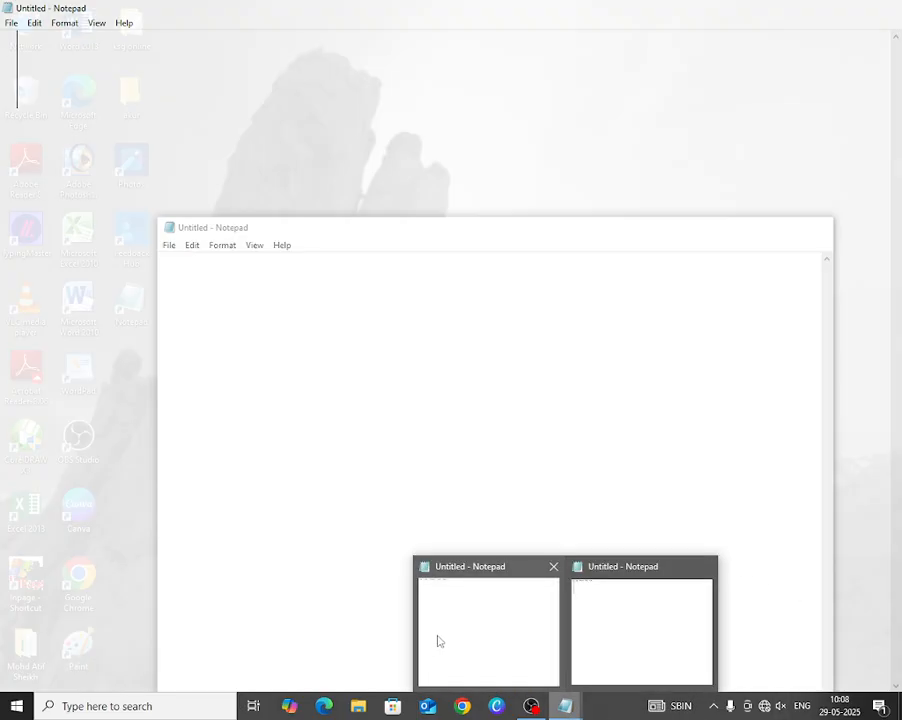
pyautogui.moveTo(620, 636)
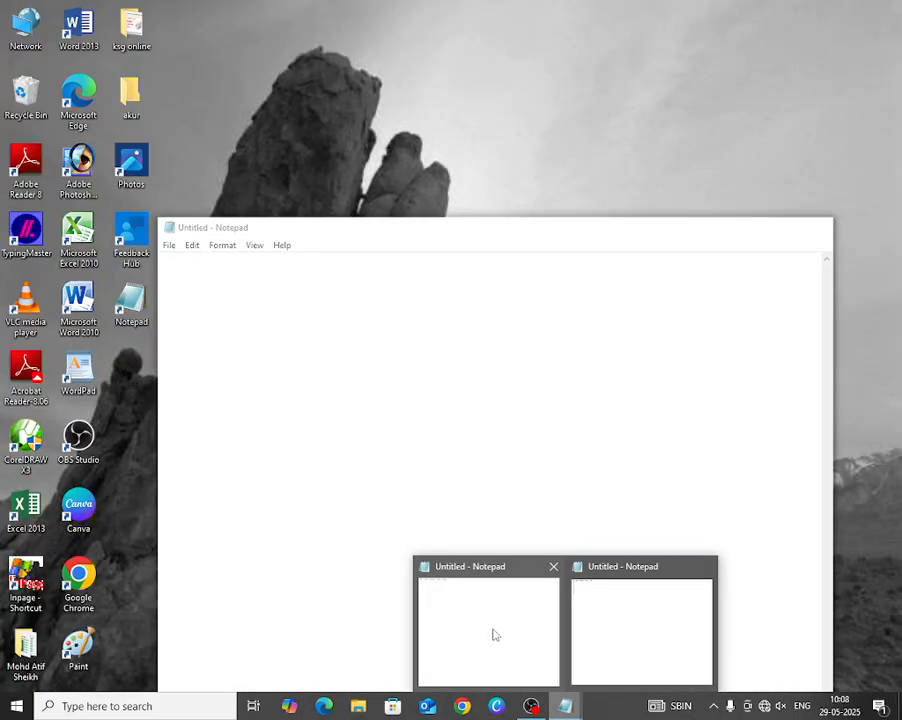
pyautogui.click(492, 635)
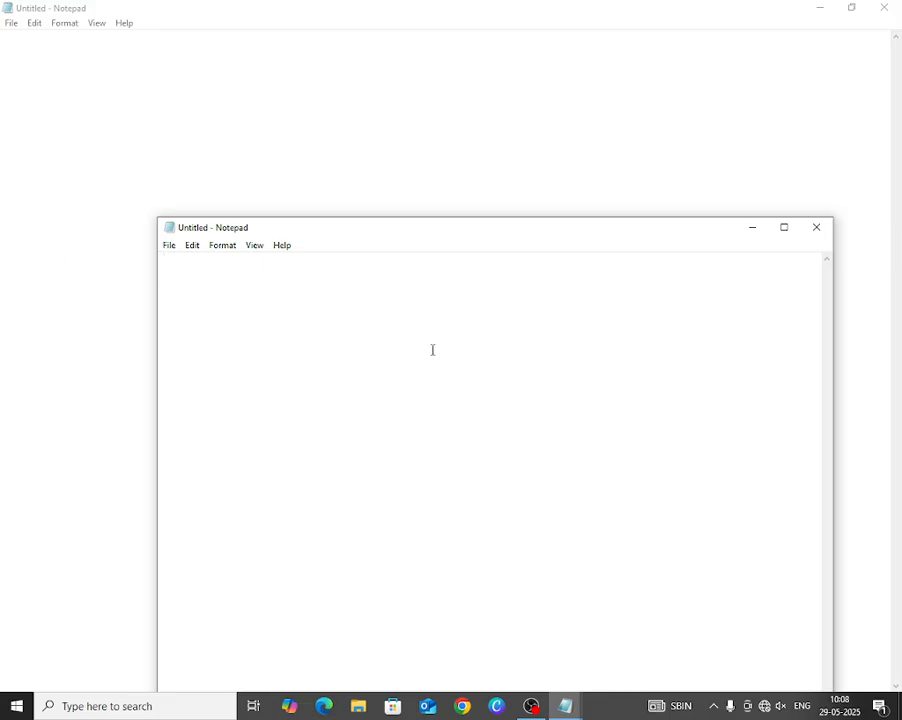
pyautogui.click(785, 229)
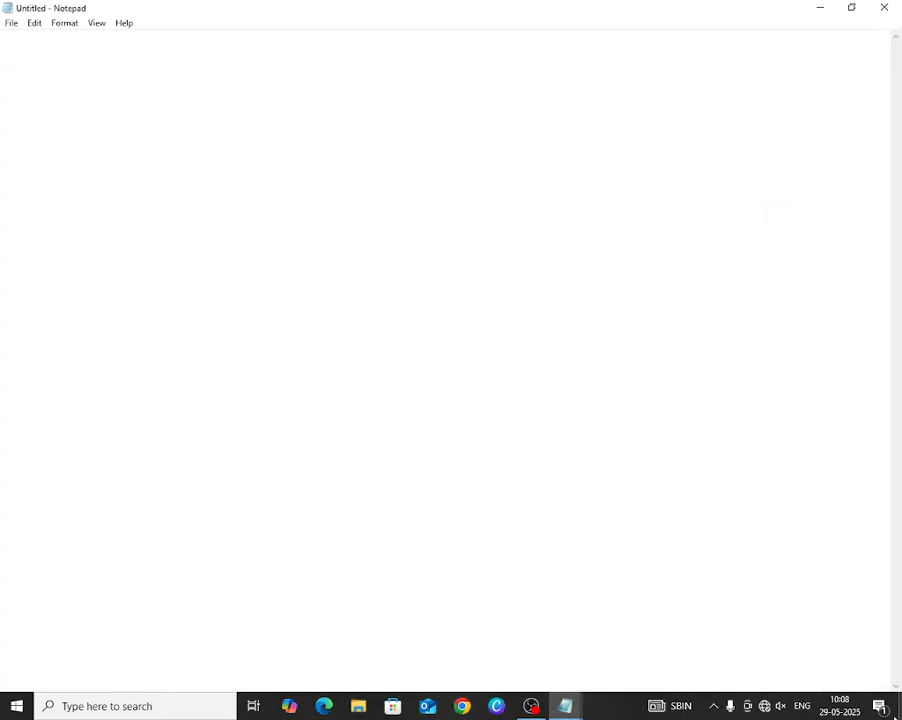
# View the dialog for opening text documents from the Documents folder and leave it without opening a file.
pyautogui.click(12, 23)
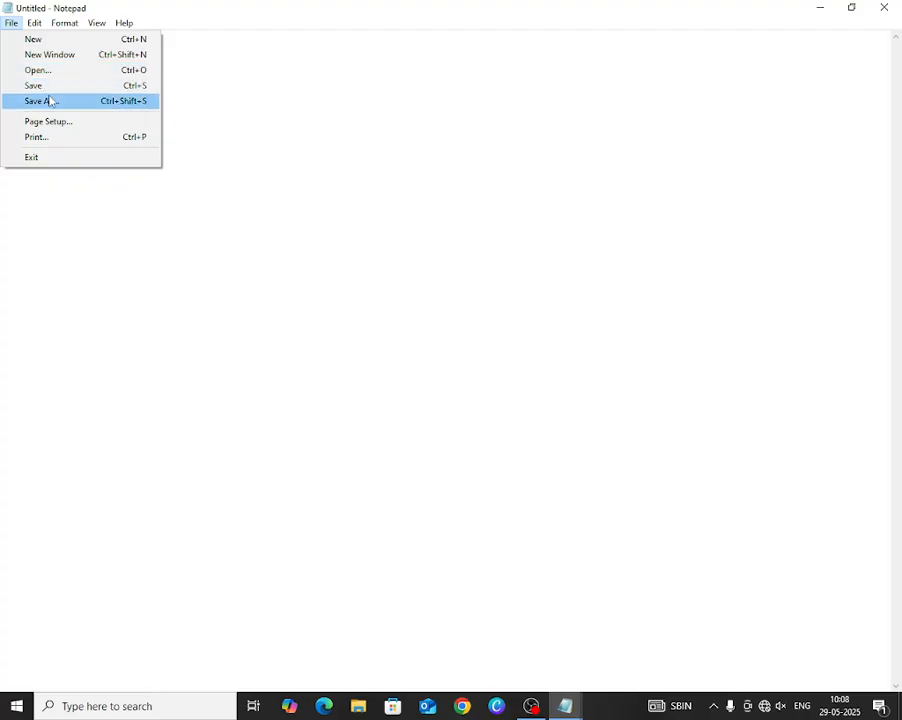
pyautogui.click(81, 76)
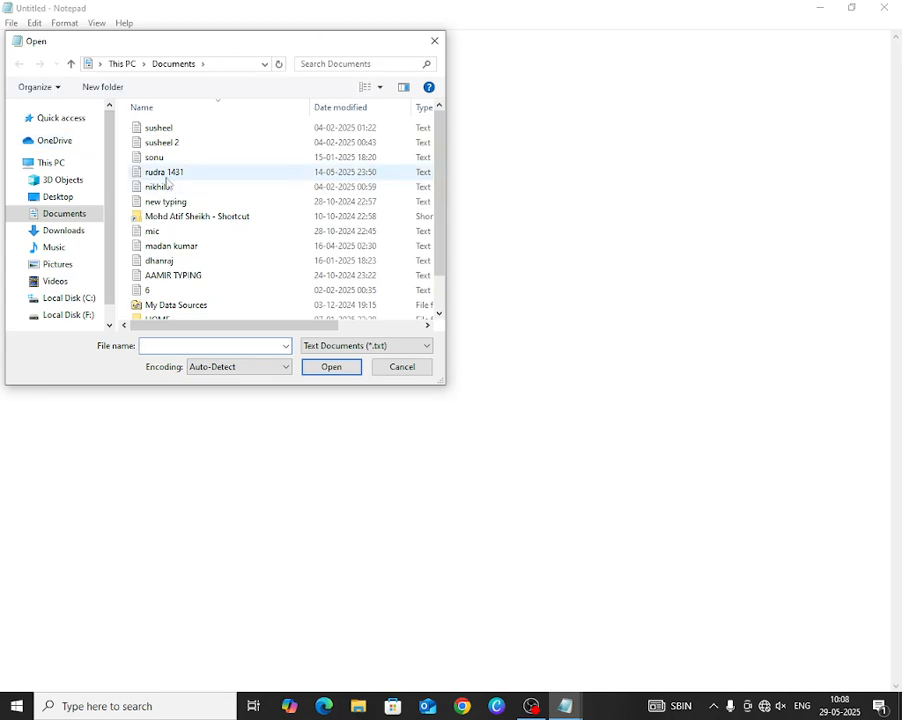
pyautogui.click(436, 40)
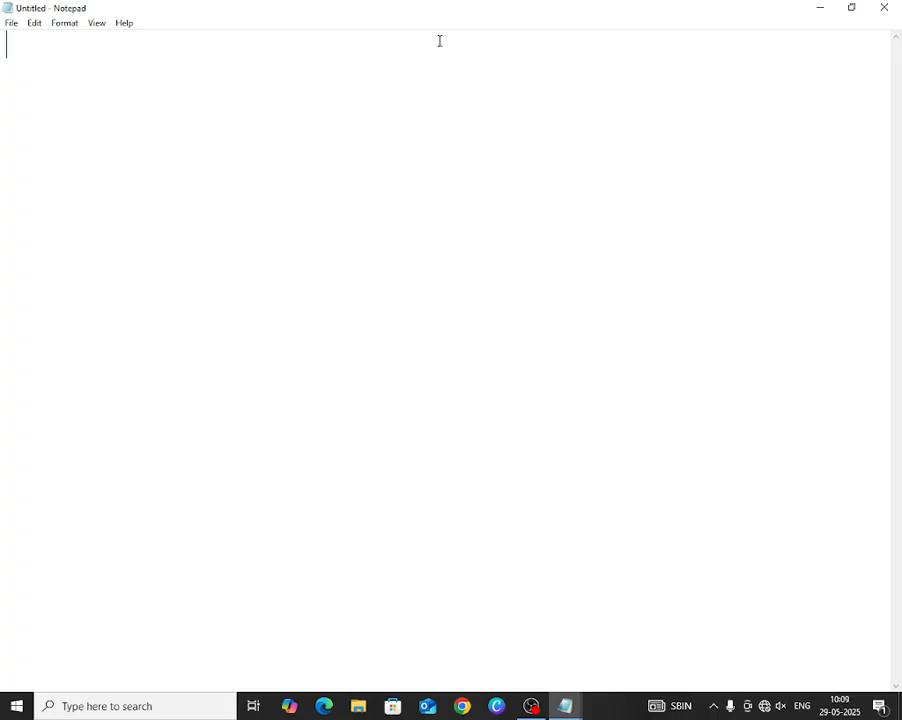
pyautogui.hotkey('ctrl', 'o')
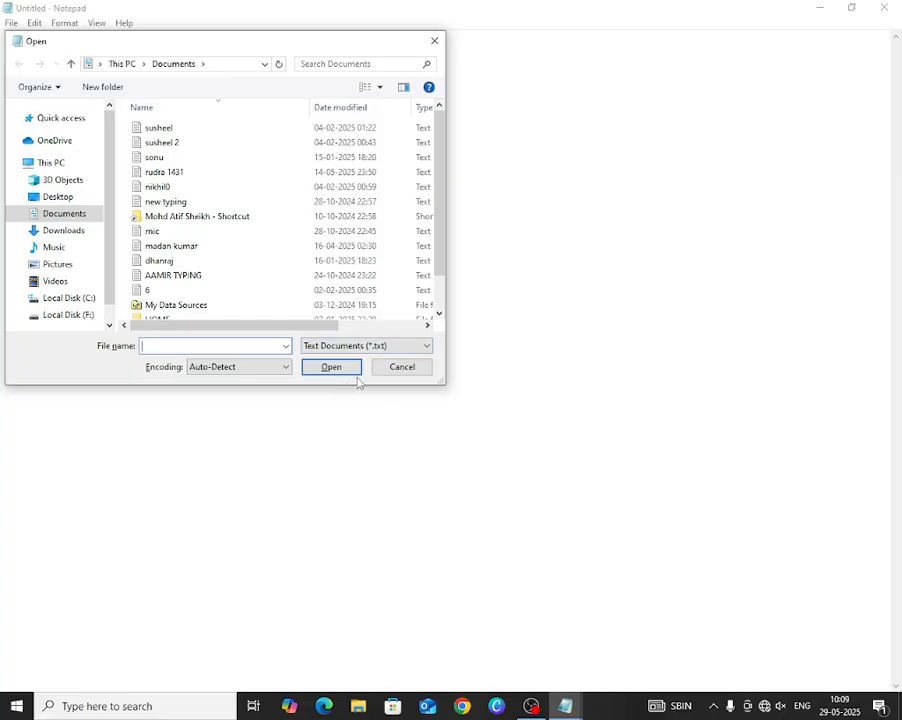
pyautogui.click(403, 368)
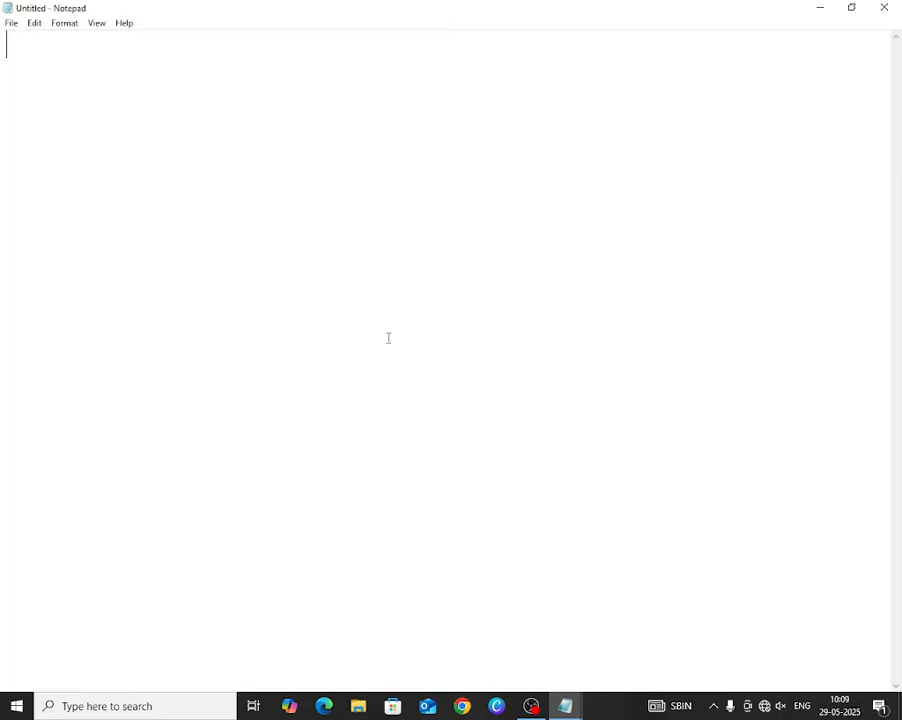
pyautogui.click(10, 27)
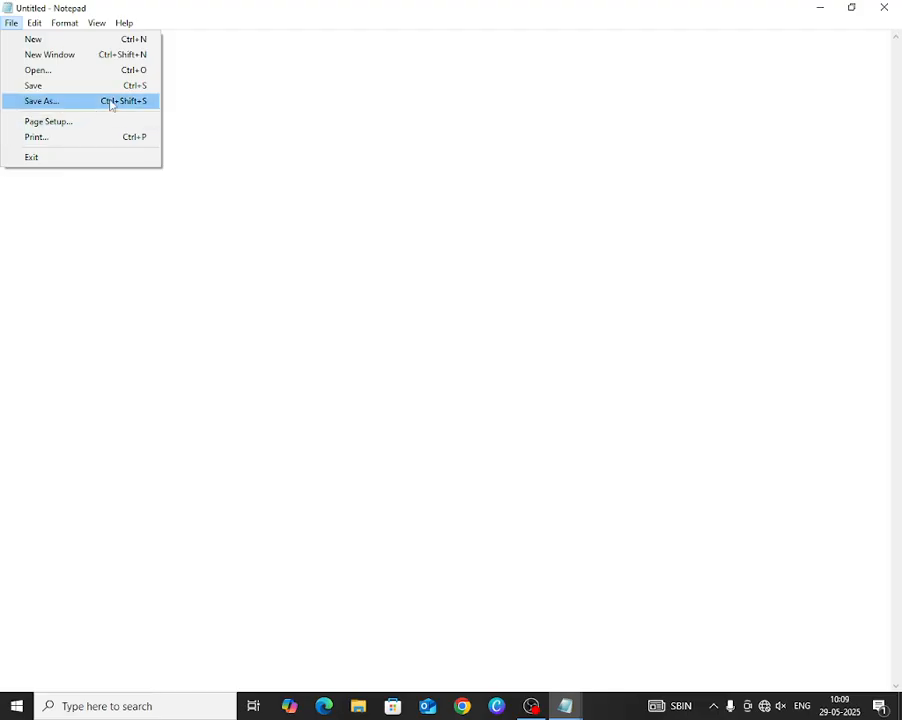
pyautogui.click(57, 90)
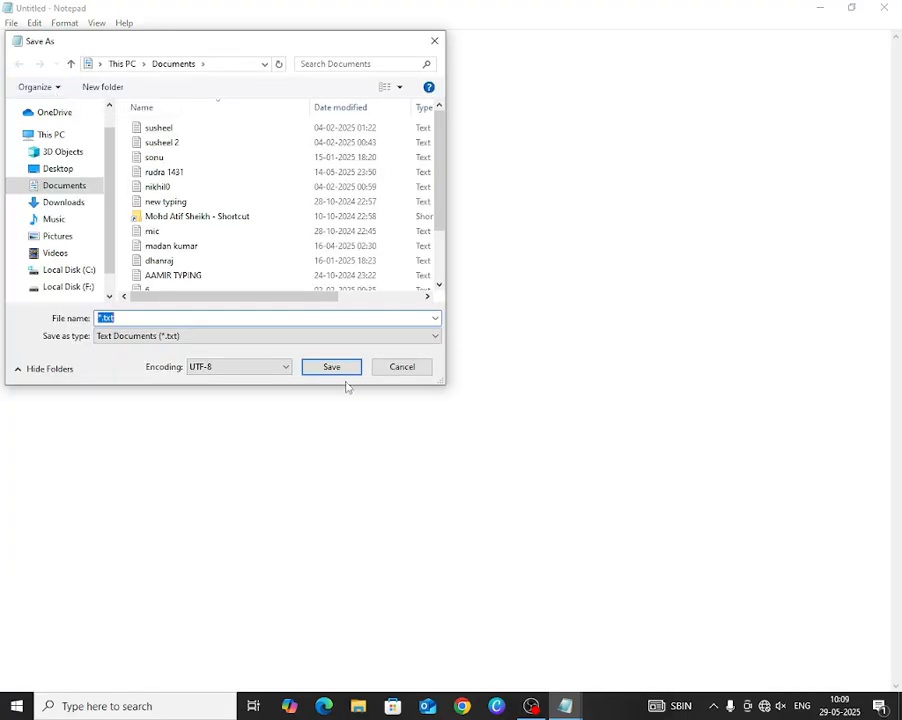
pyautogui.click(403, 369)
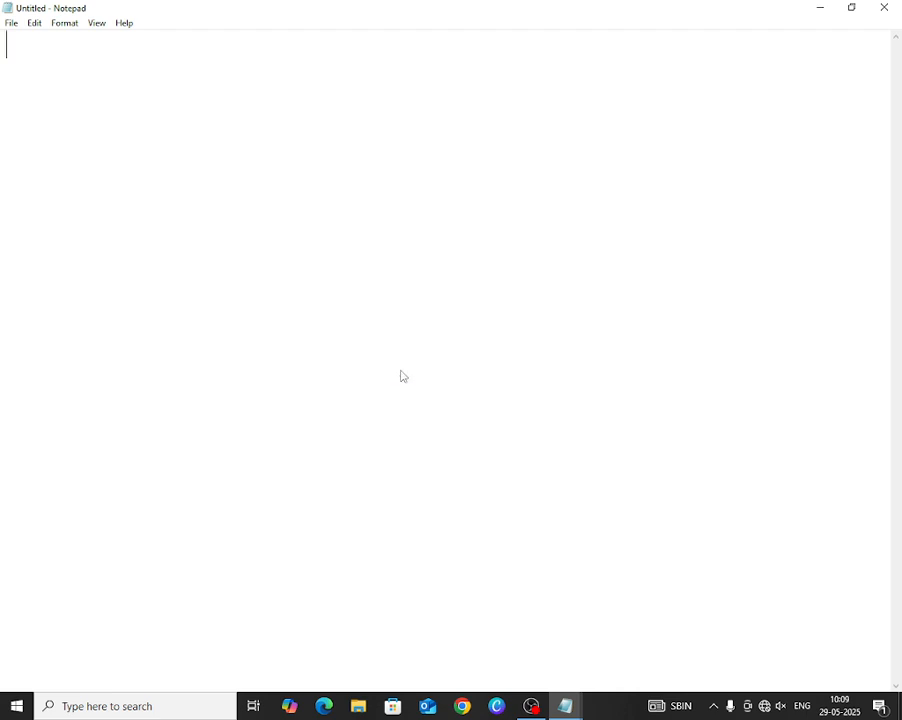
# Save the blank document in the Documents folder as a text document named ksg.
pyautogui.hotkey('ctrl', 's')
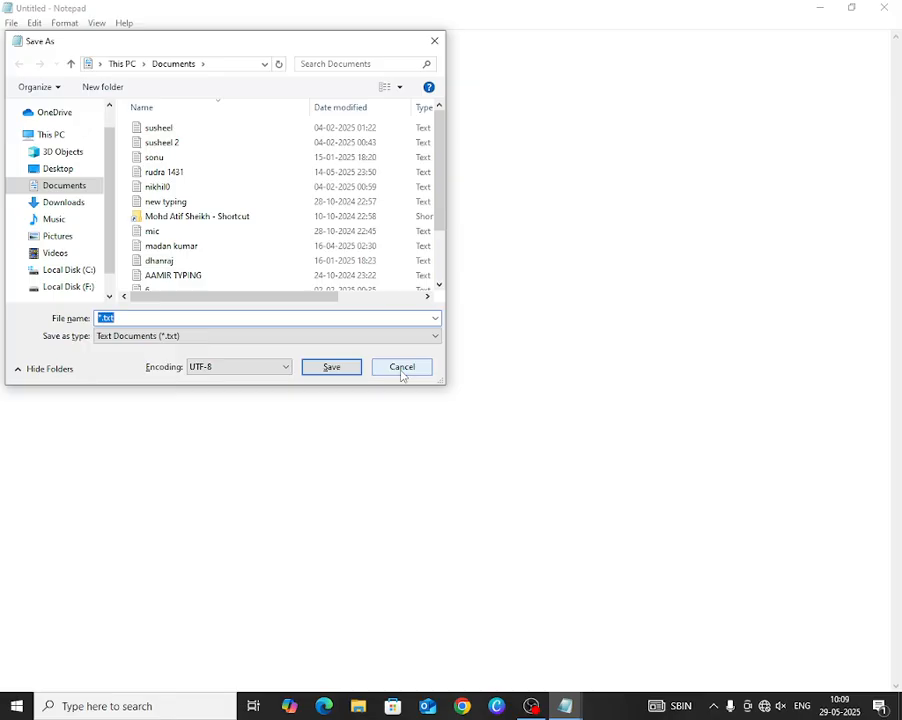
pyautogui.moveTo(76, 42); pyautogui.dragTo(231, 107)
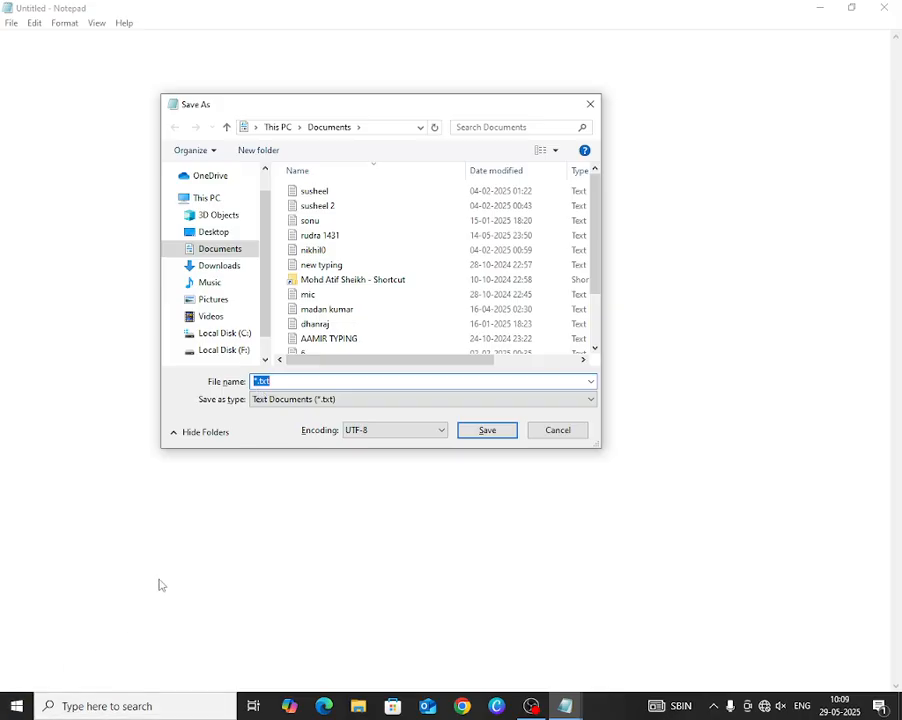
pyautogui.press('BackSpace')
pyautogui.write('ksg')
pyautogui.click(487, 429)
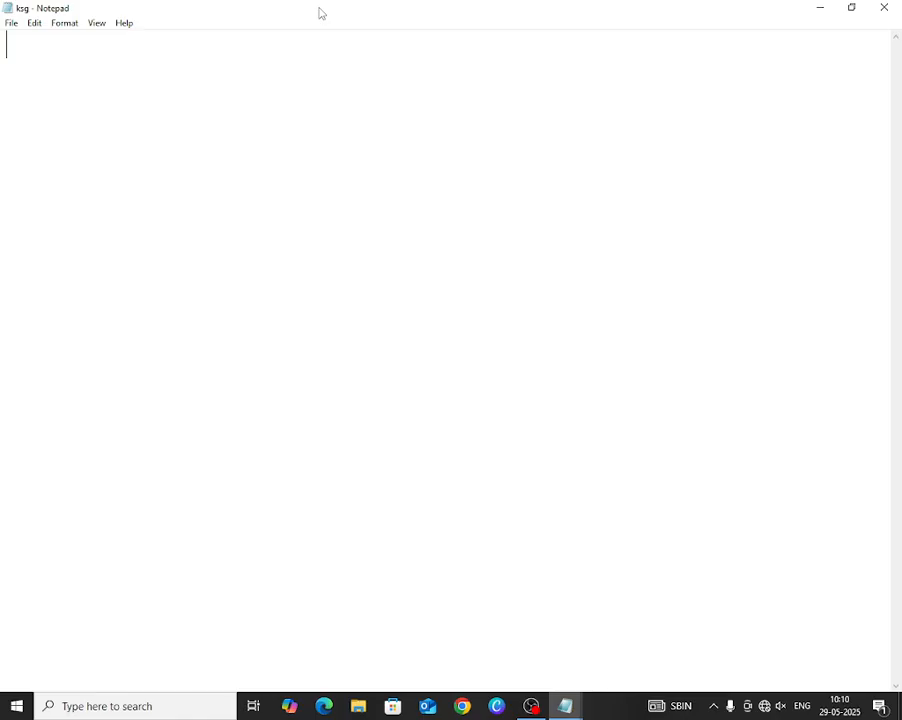
# Enter the heading KSG COMPUTER INSTITUTE on the first line of the document.
pyautogui.write('K')
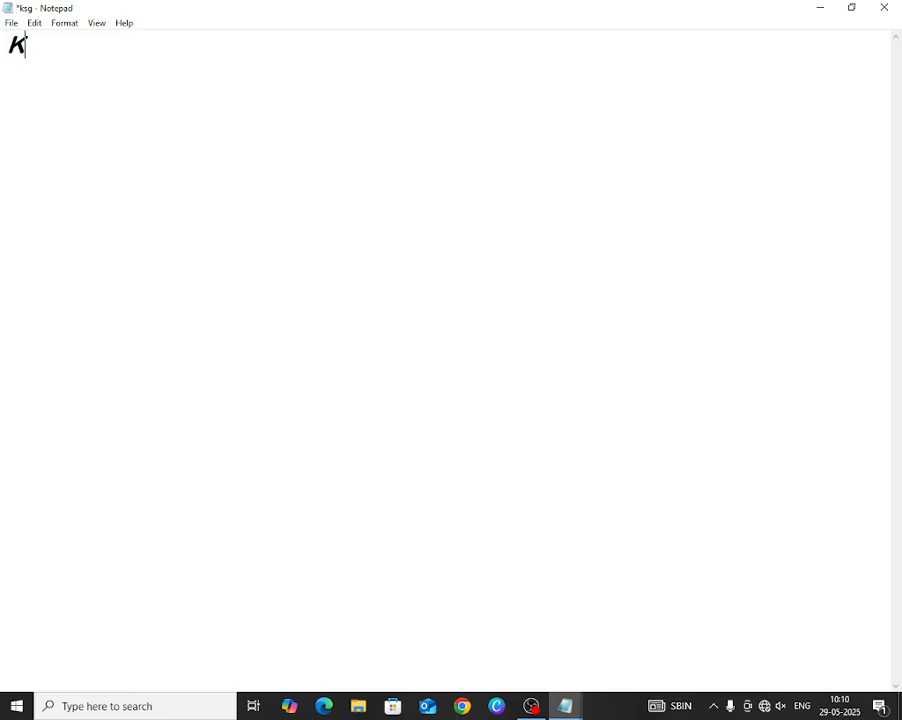
pyautogui.write('SG COM')
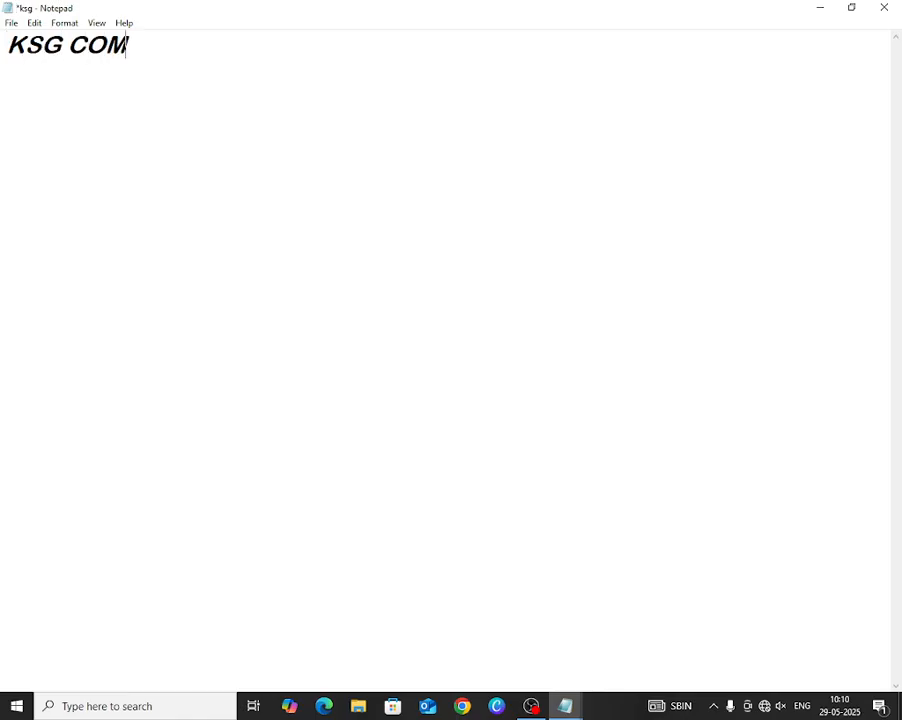
pyautogui.write('PUTER INSTI')
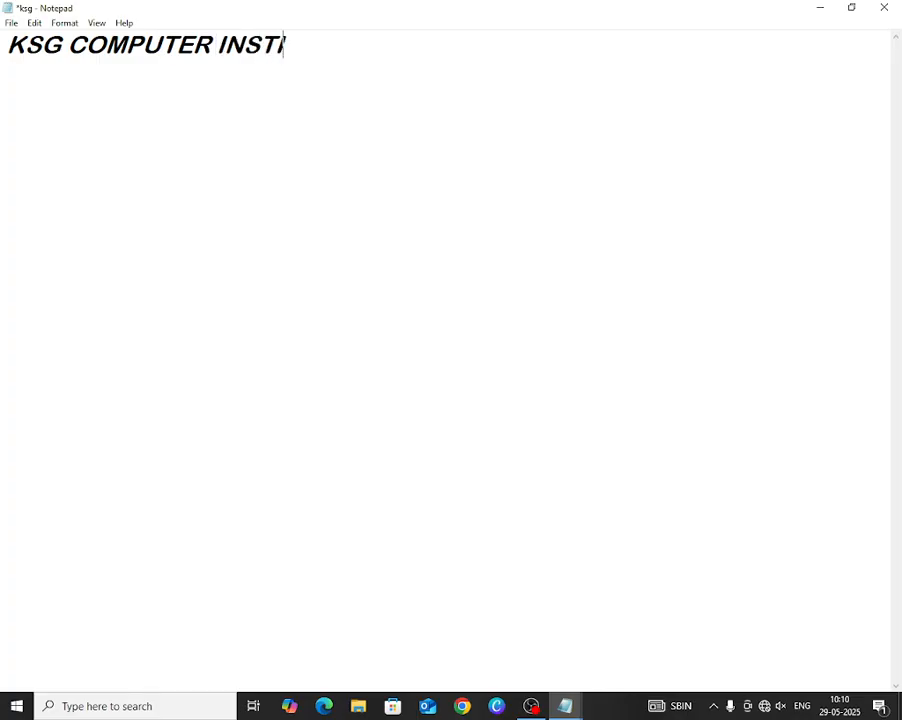
pyautogui.write('TUTE')
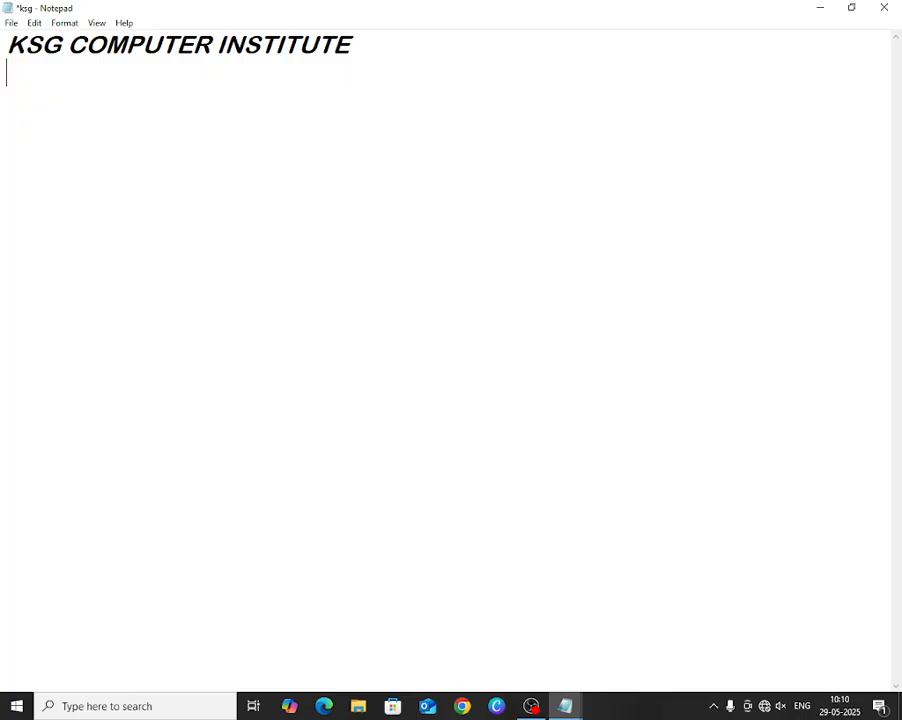
# Enter the institute's address on the second line, below the heading.
pyautogui.write('Behind')
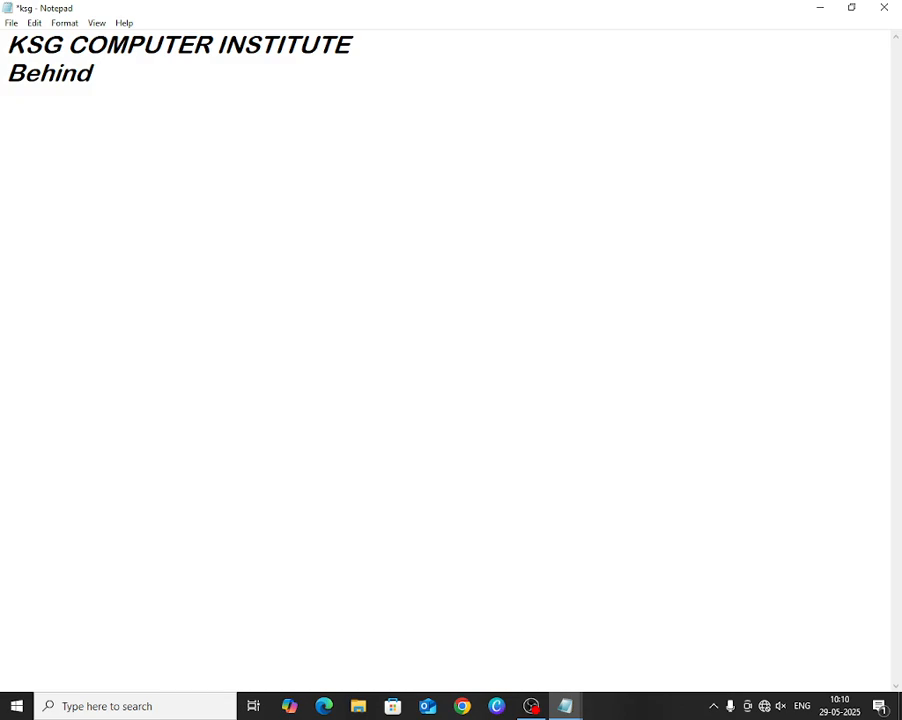
pyautogui.write(' Huku')
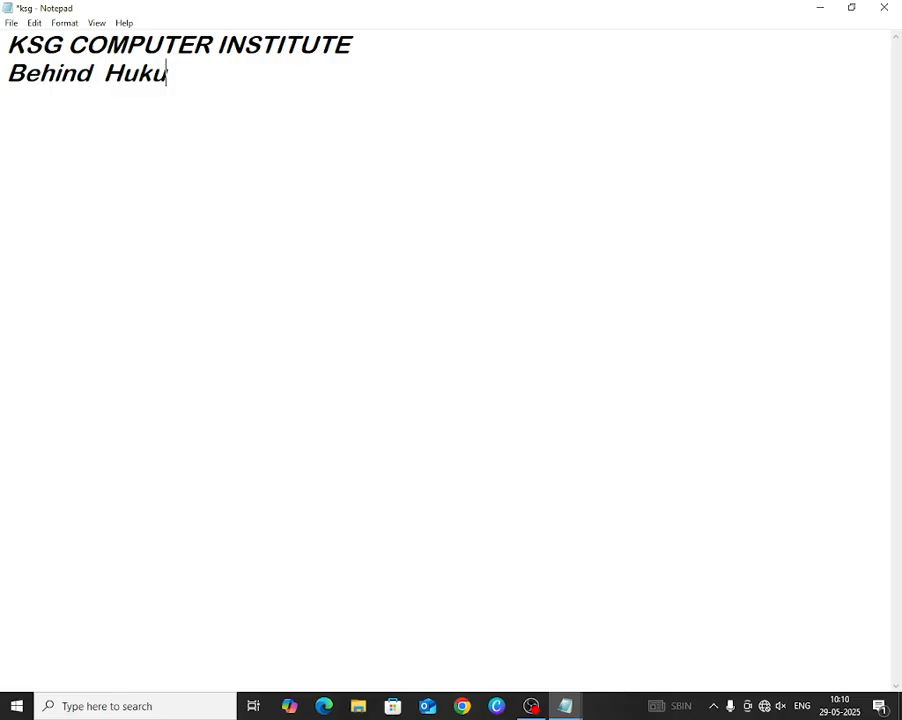
pyautogui.write('m Singh ')
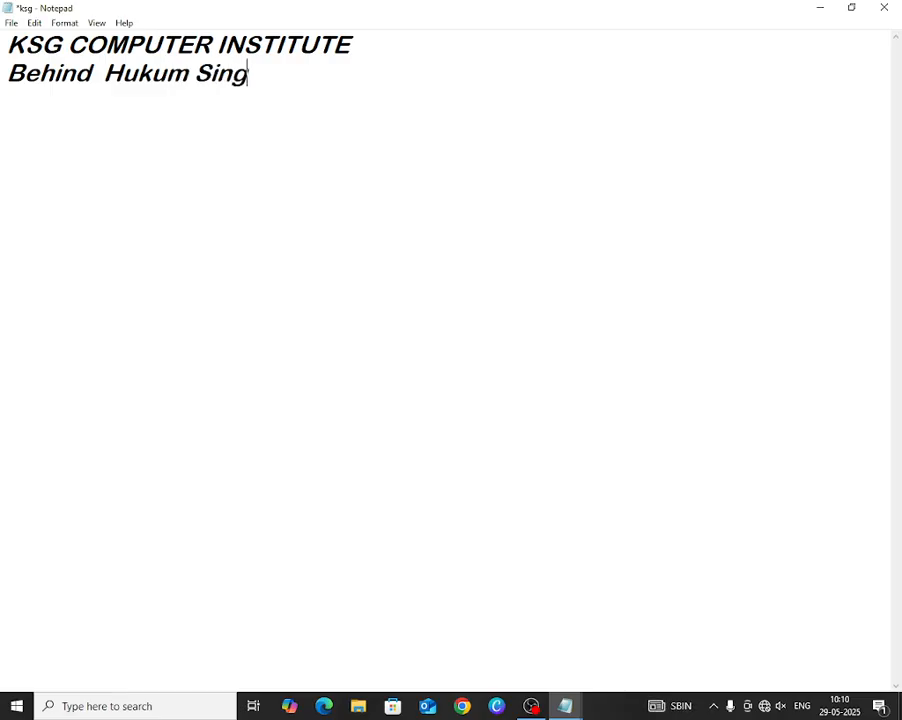
pyautogui.write('Int')
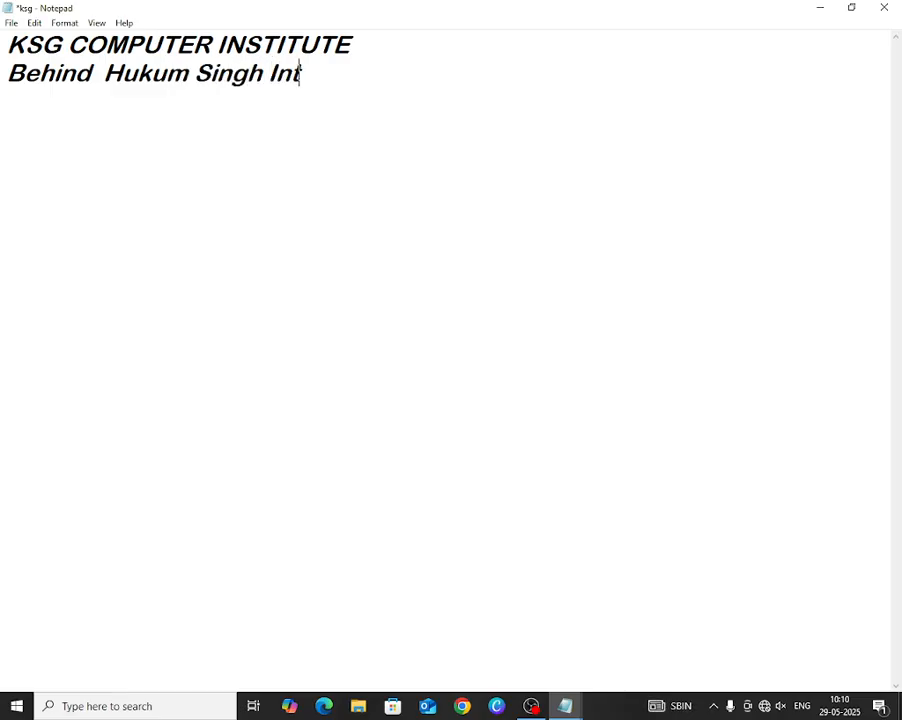
pyautogui.write('er Co')
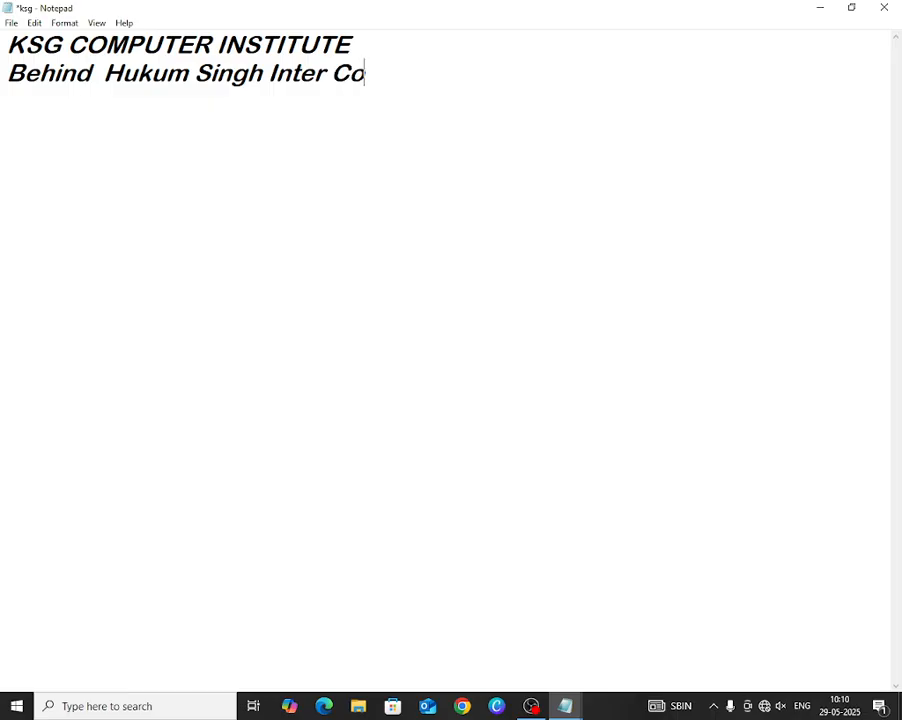
pyautogui.write('lll')
pyautogui.press('BackSpace')
pyautogui.write('ege Kai')
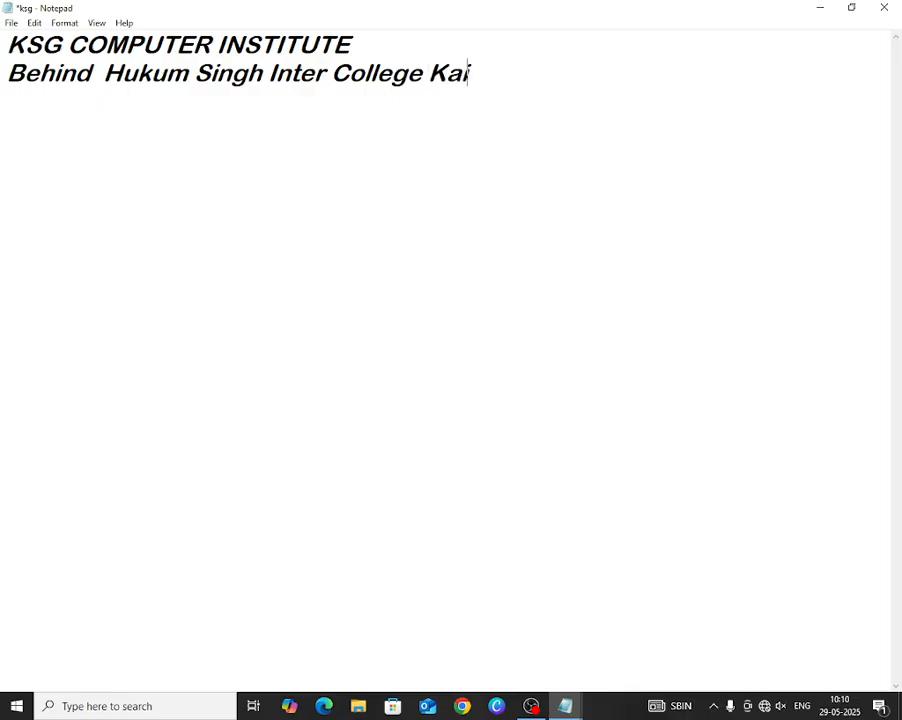
pyautogui.write('serganj')
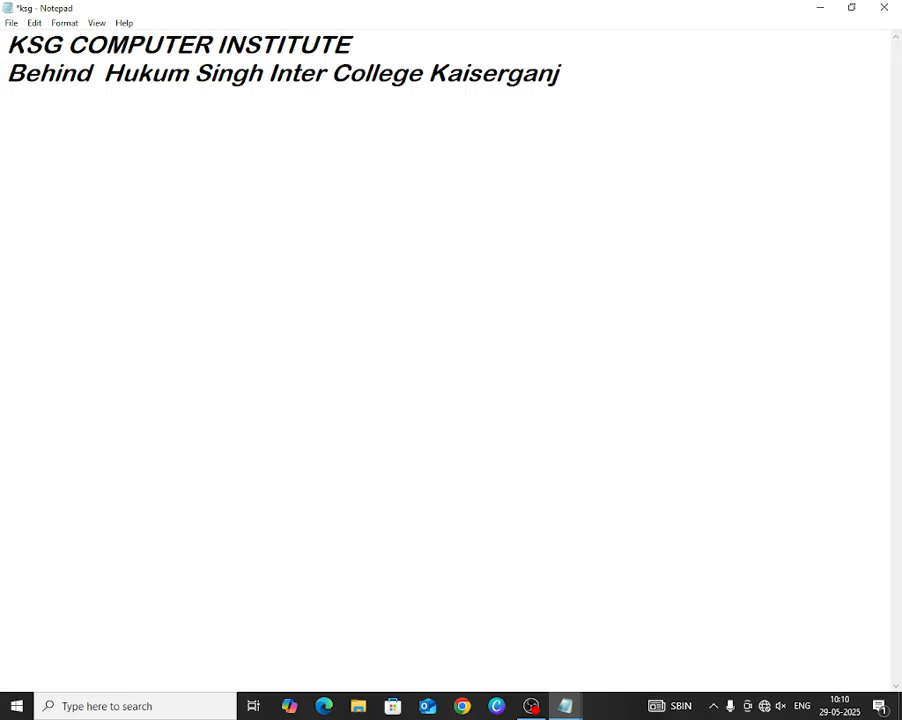
# Complete the institute's address line with its district and state, and start a new line below it.
pyautogui.write(' Distt. B')
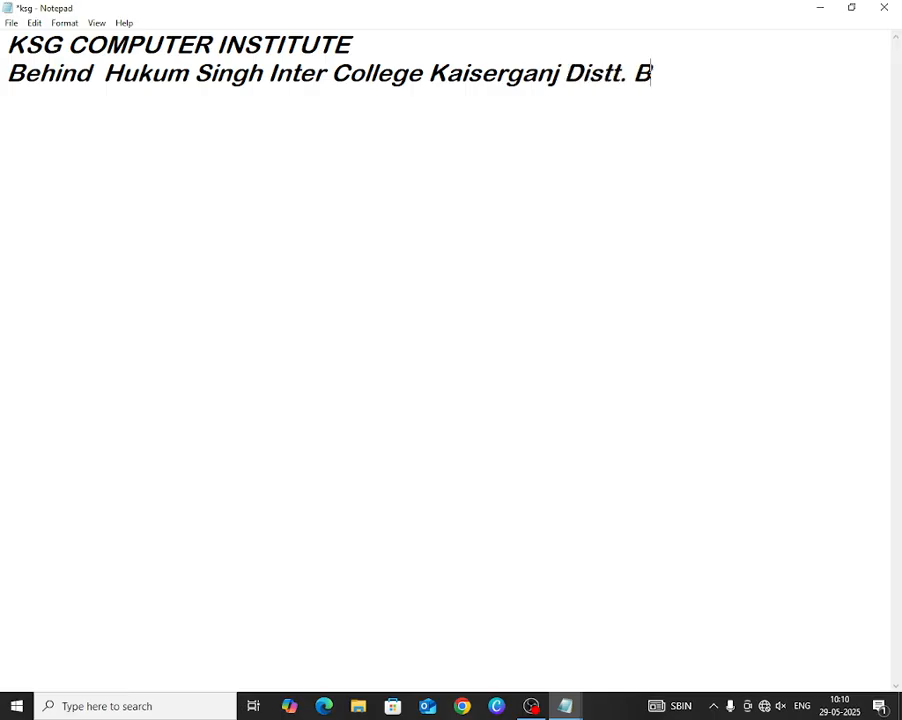
pyautogui.write('ahraich ')
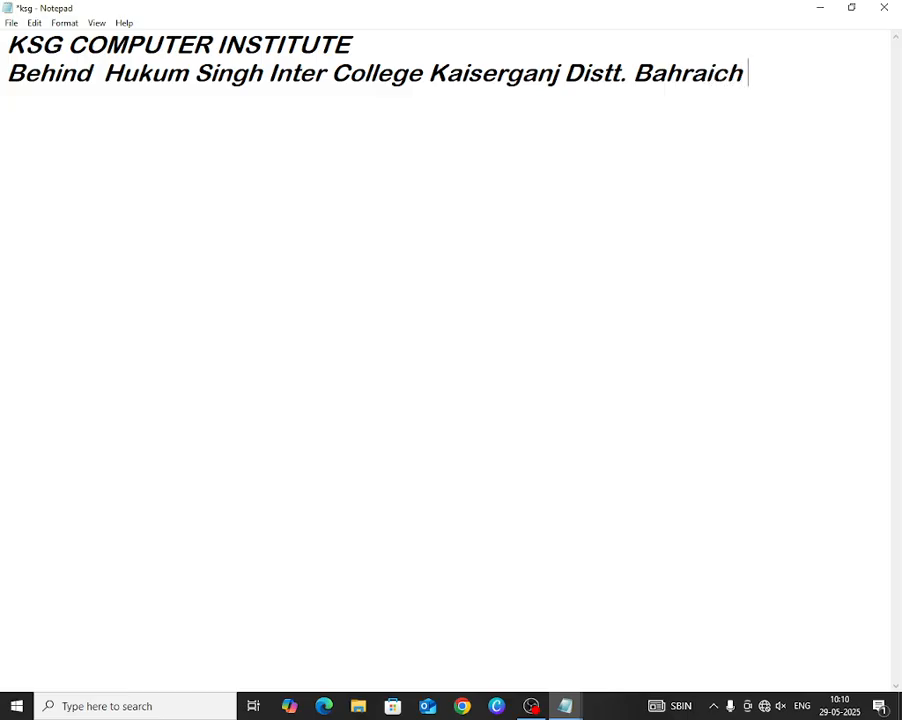
pyautogui.write('UP')
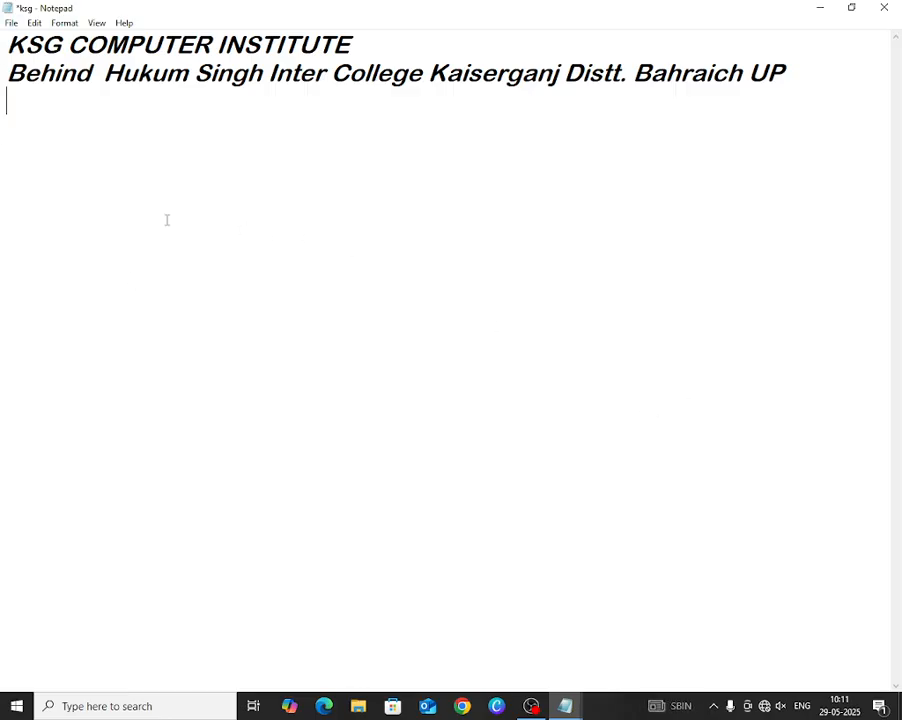
# Turn off word wrap for the document and set its font size to 48, keeping Arial Rounded MT in Bold Oblique.
pyautogui.click(66, 25)
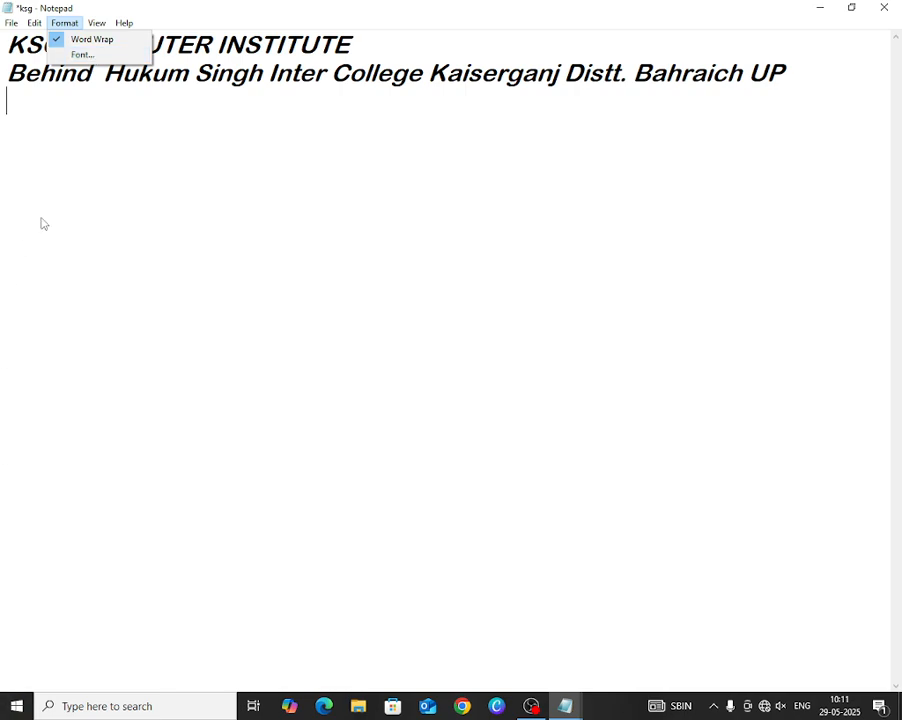
pyautogui.click(72, 40)
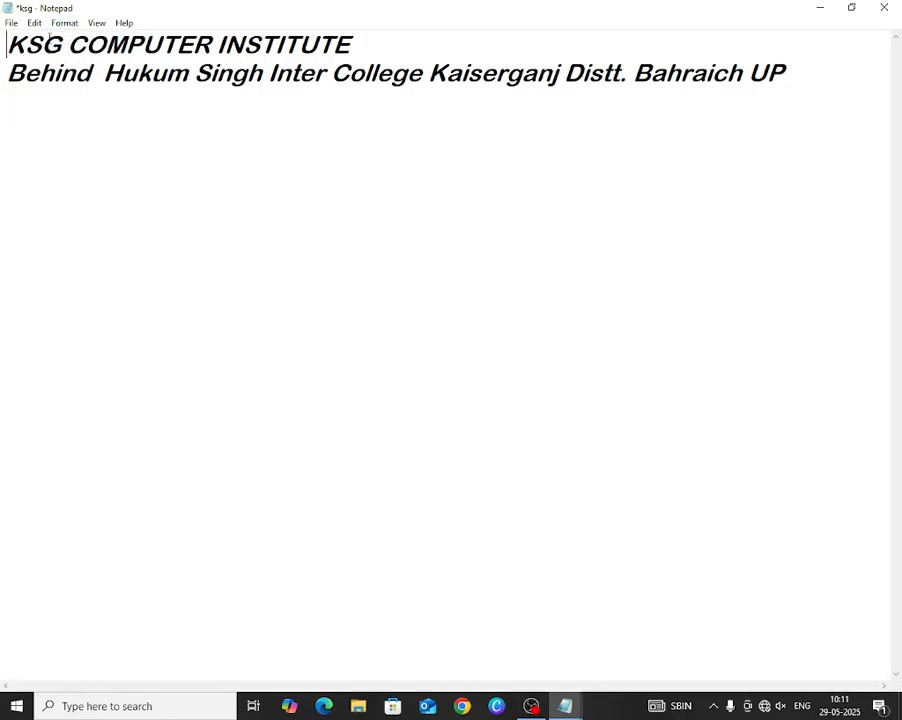
pyautogui.click(64, 22)
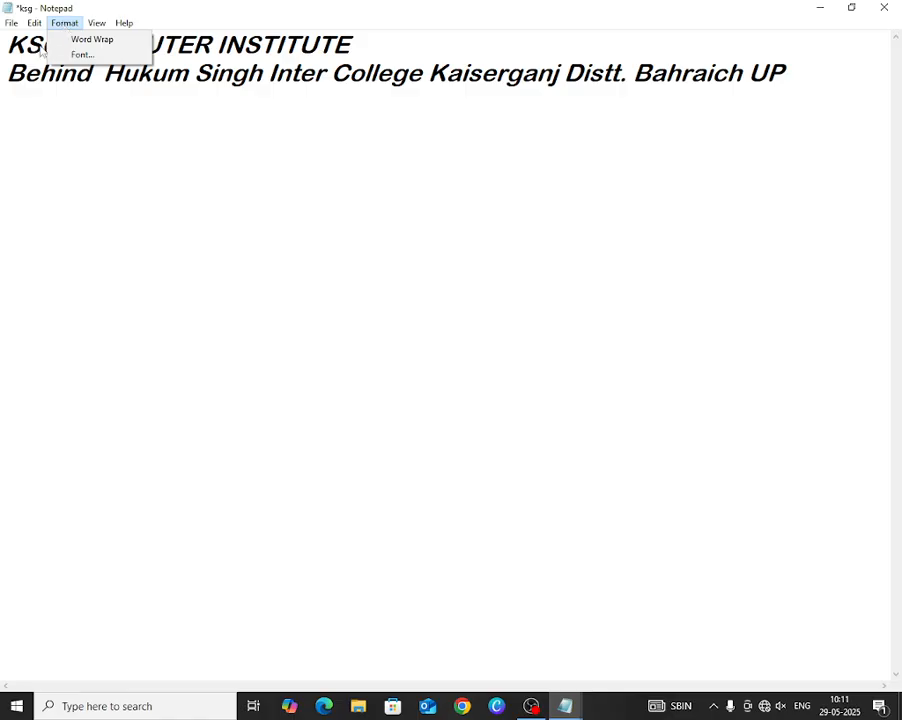
pyautogui.click(93, 56)
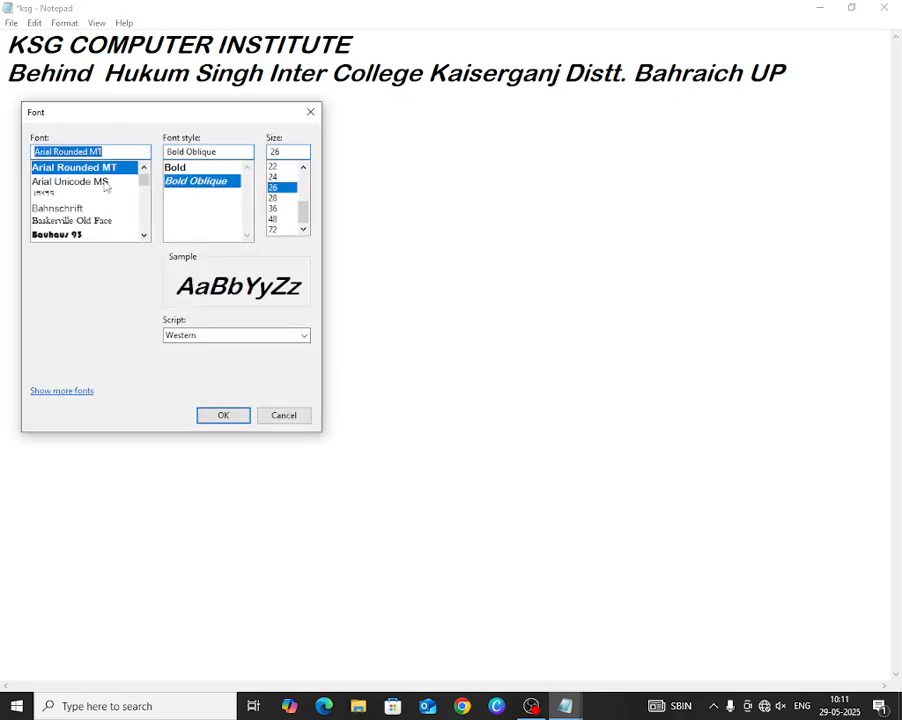
pyautogui.moveTo(130, 110); pyautogui.dragTo(362, 278)
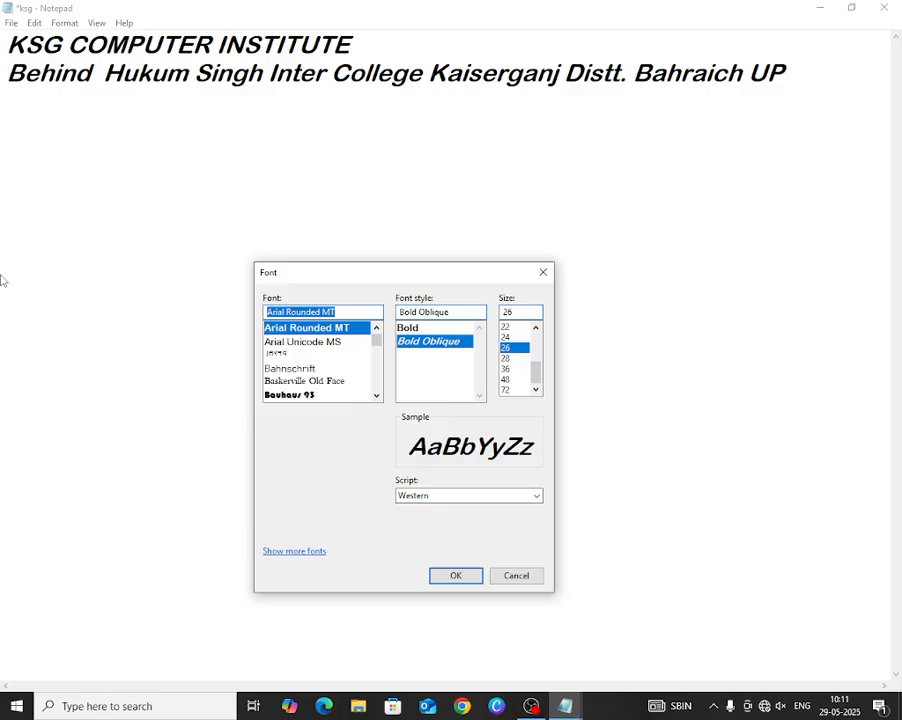
pyautogui.click(506, 381)
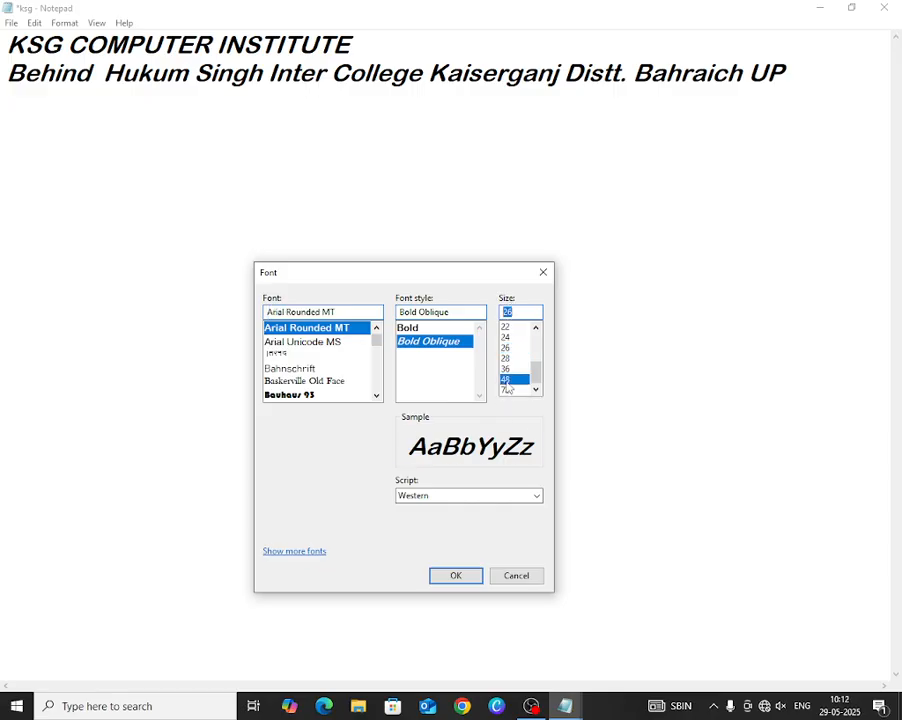
pyautogui.click(456, 576)
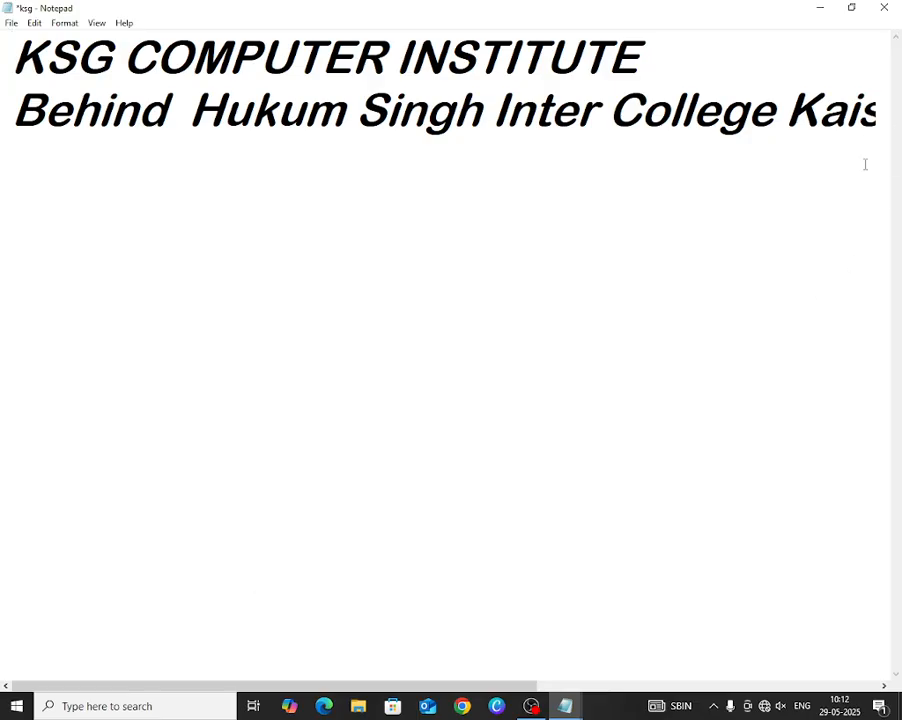